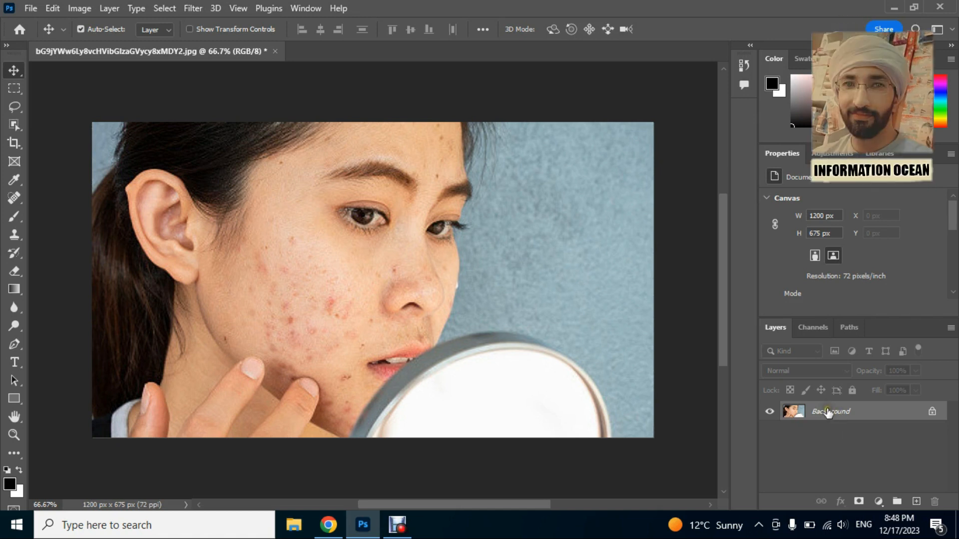
click(803, 410)
drag(802, 409, 915, 501)
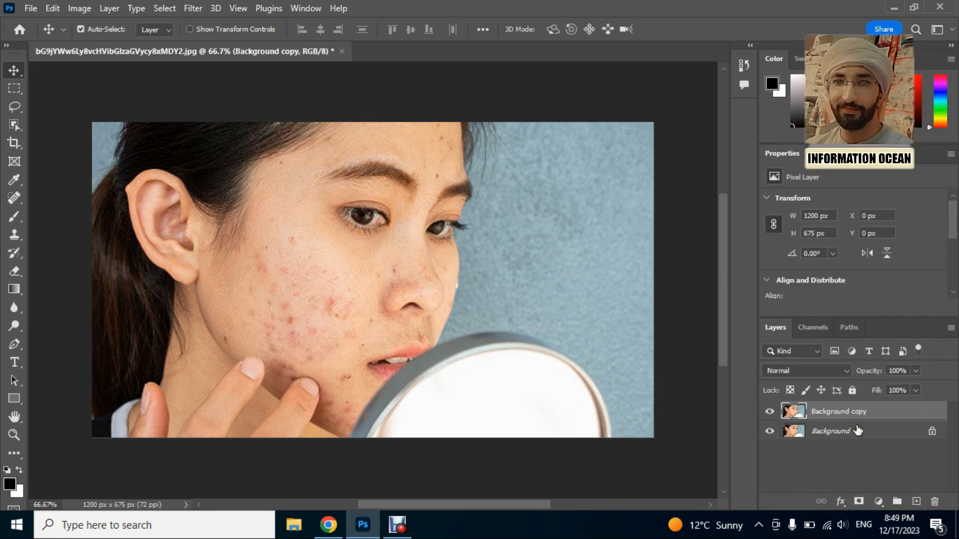
key(ctrl+z)
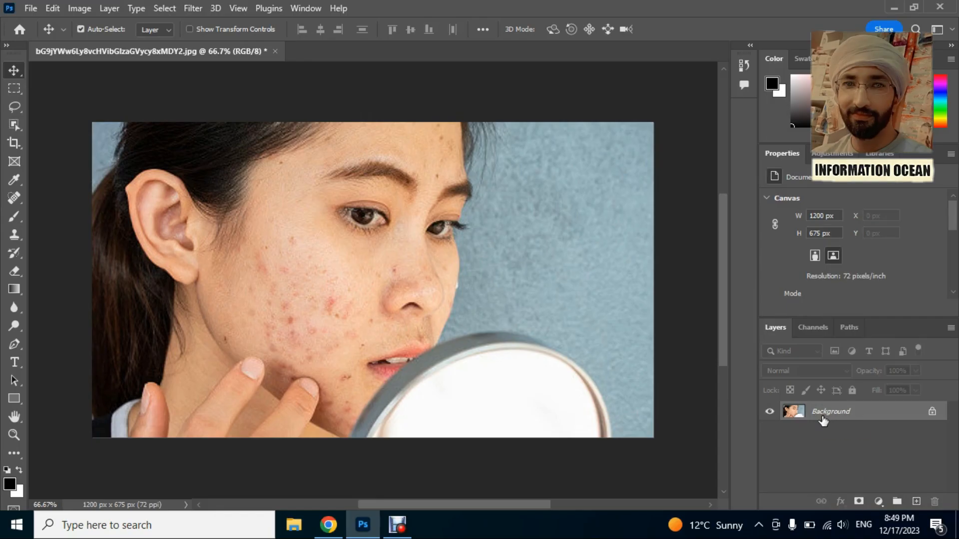
Duplicate the Background layer and convert the copy to a smart object.
key(ctrl+j)
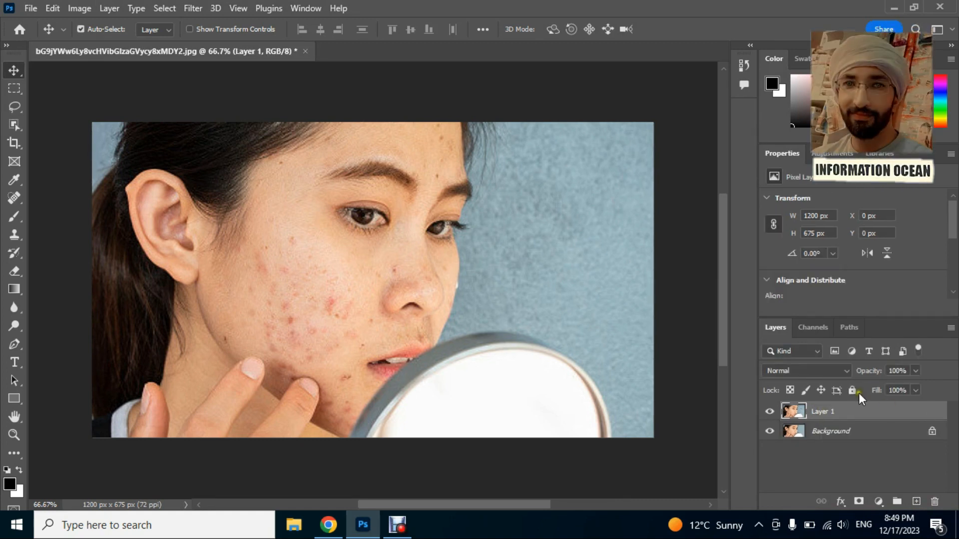
right_click(818, 414)
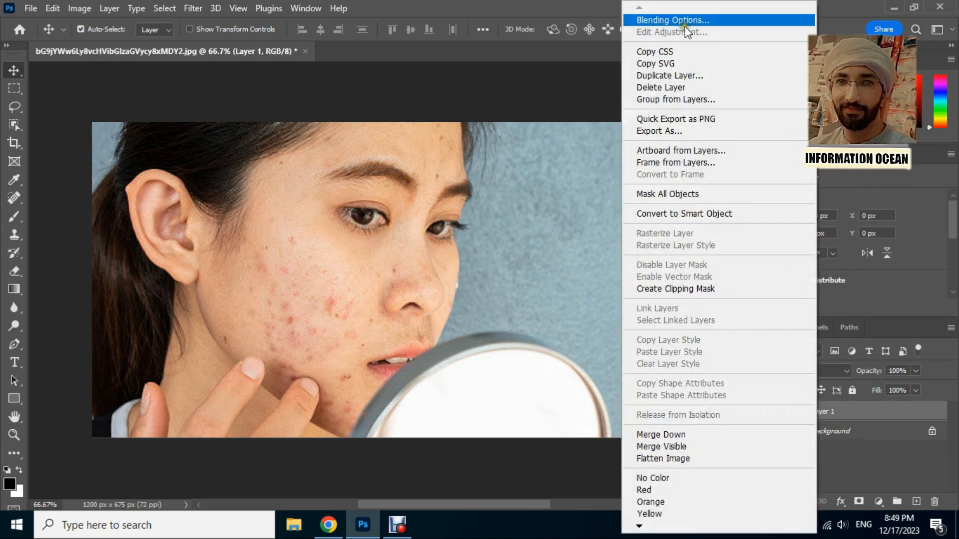
click(716, 214)
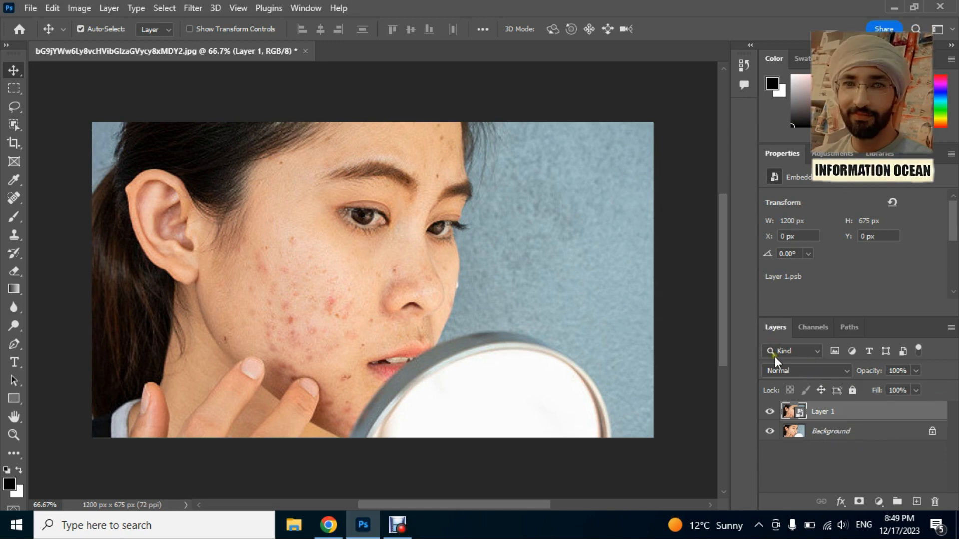
Set Layer 1's blend mode to Vivid Light and invert its colours.
click(808, 369)
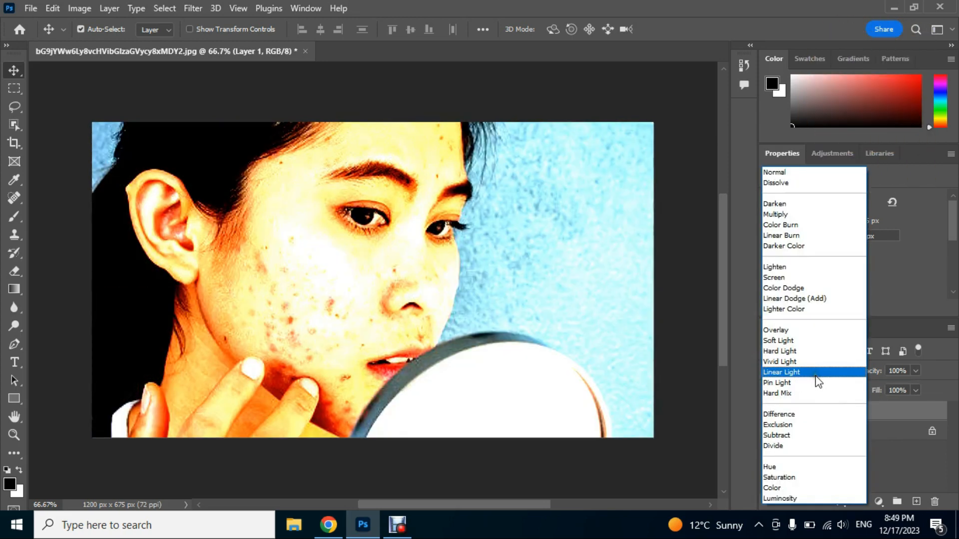
click(780, 363)
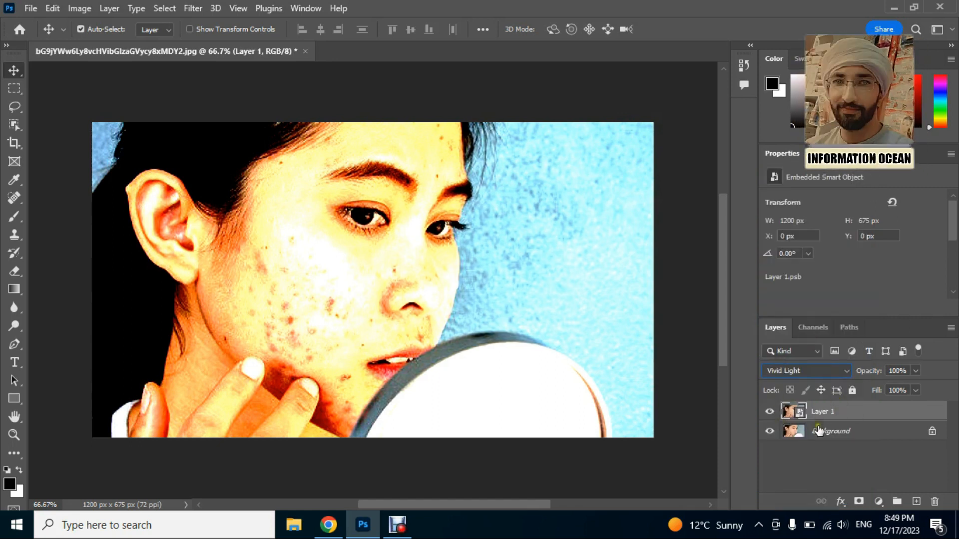
click(78, 9)
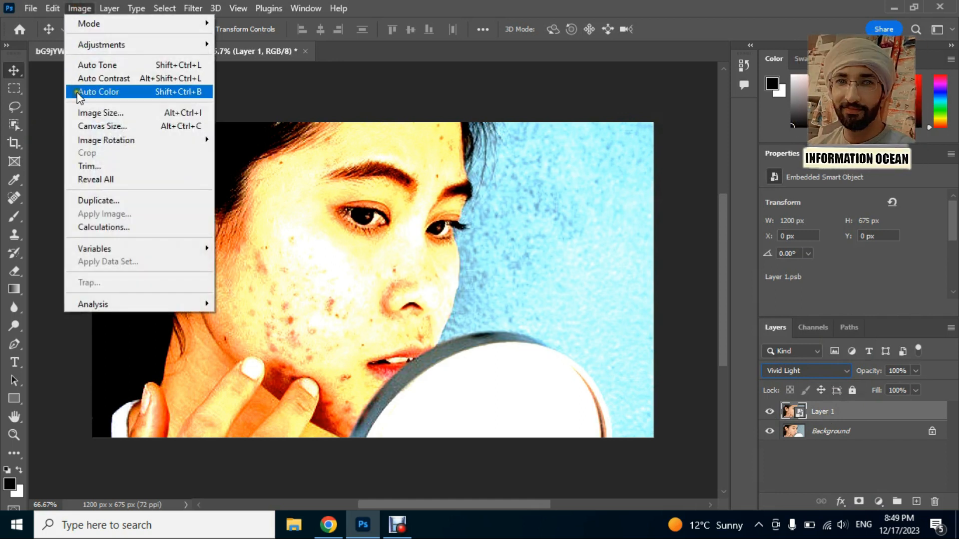
mouse_move(115, 44)
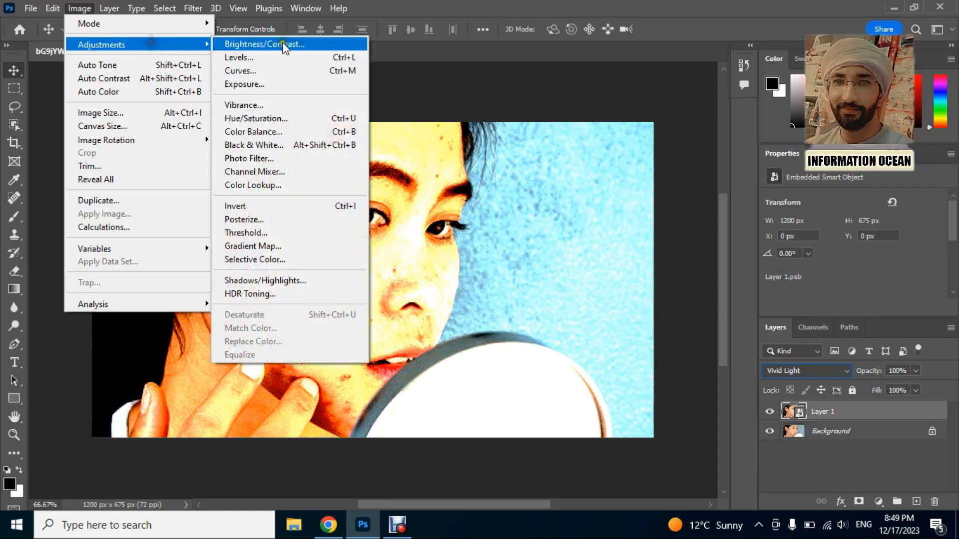
click(271, 202)
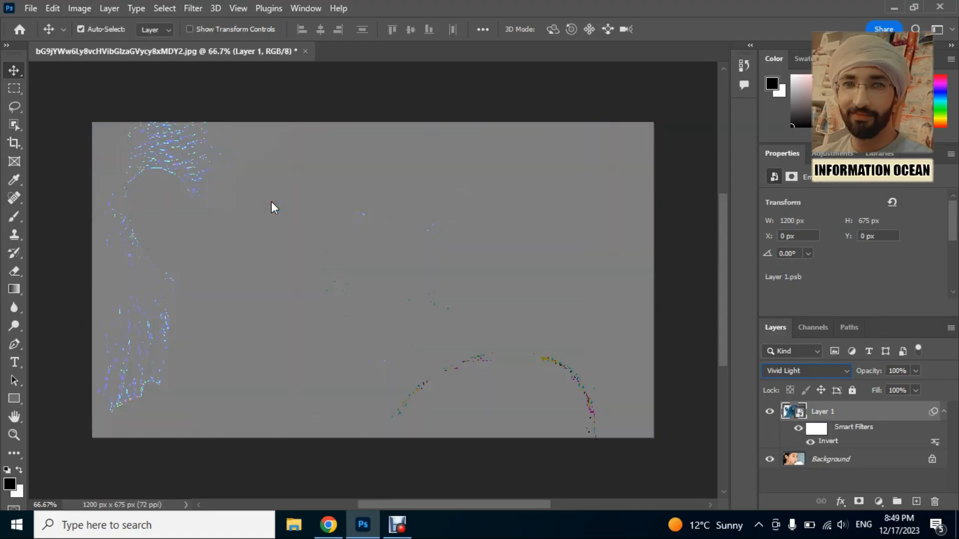
Apply a High Pass filter to Layer 1 with a radius of 26.3 pixels.
click(192, 10)
mouse_move(267, 307)
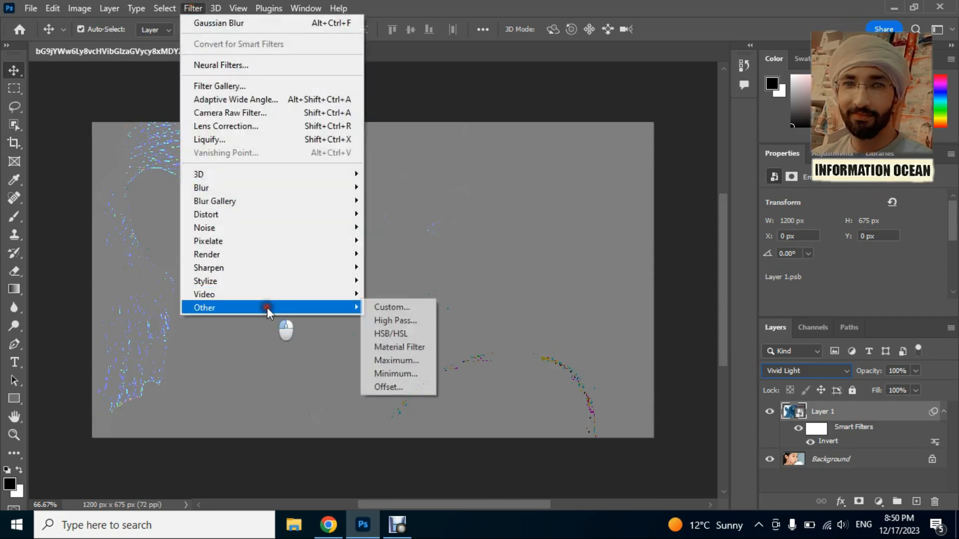
click(387, 322)
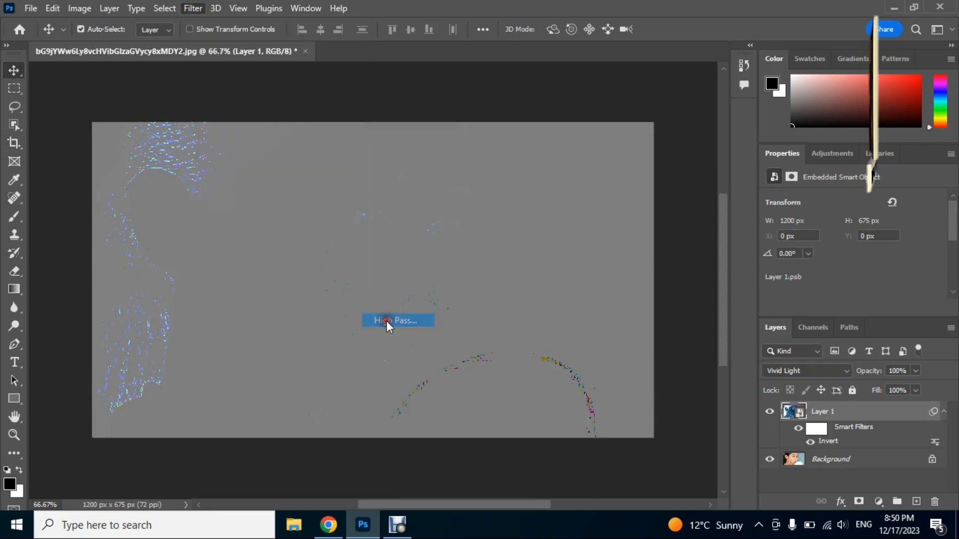
drag(457, 80, 621, 124)
mouse_move(588, 337)
mouse_down()
mouse_move(576, 340)
mouse_move(588, 335)
mouse_up()
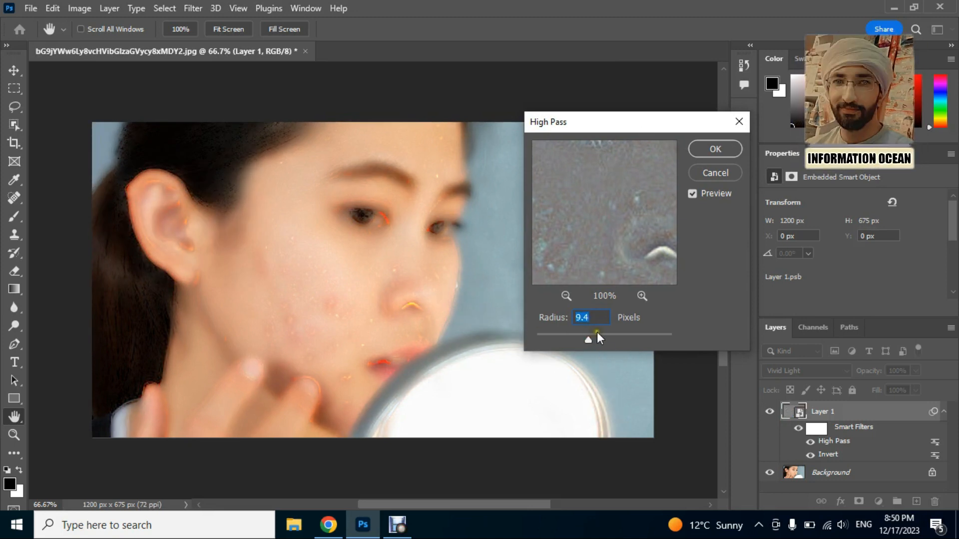
click(598, 334)
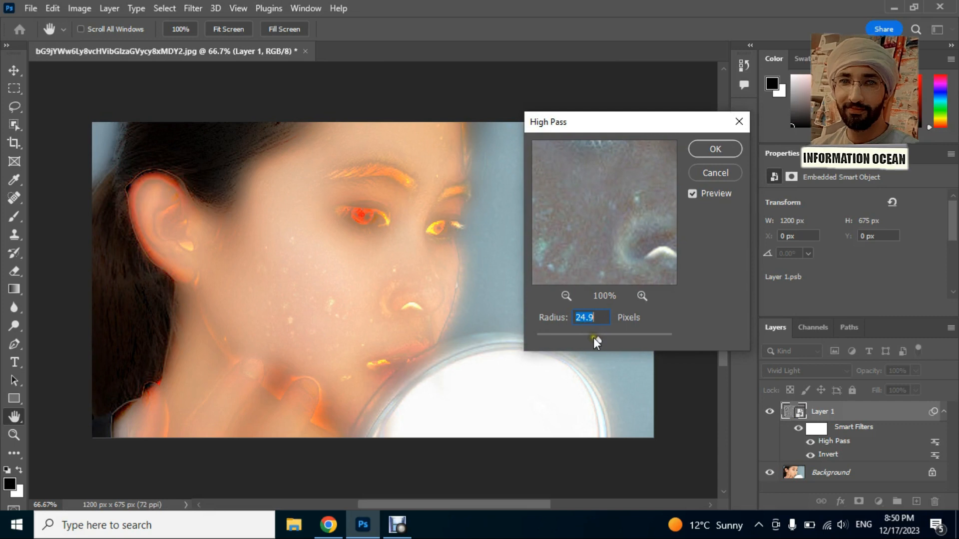
click(593, 337)
click(598, 338)
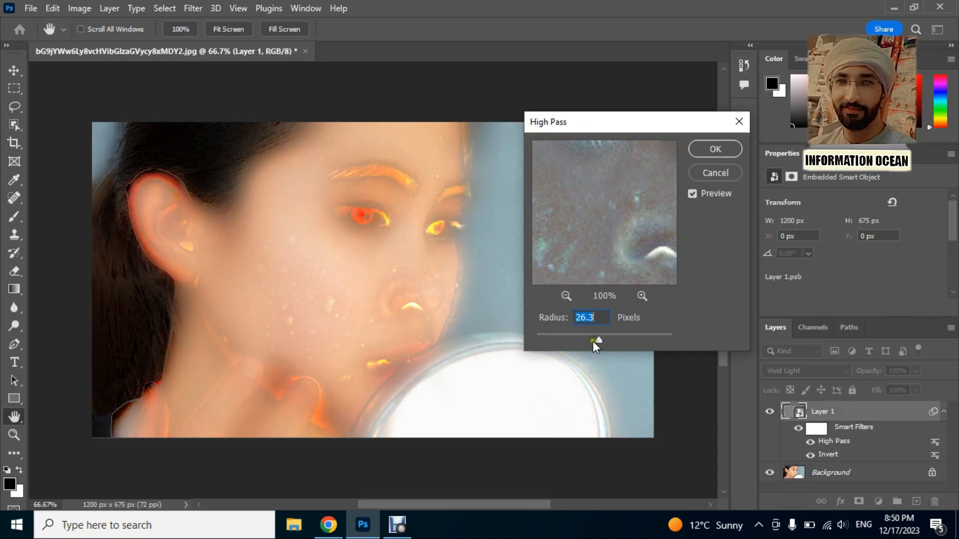
click(705, 148)
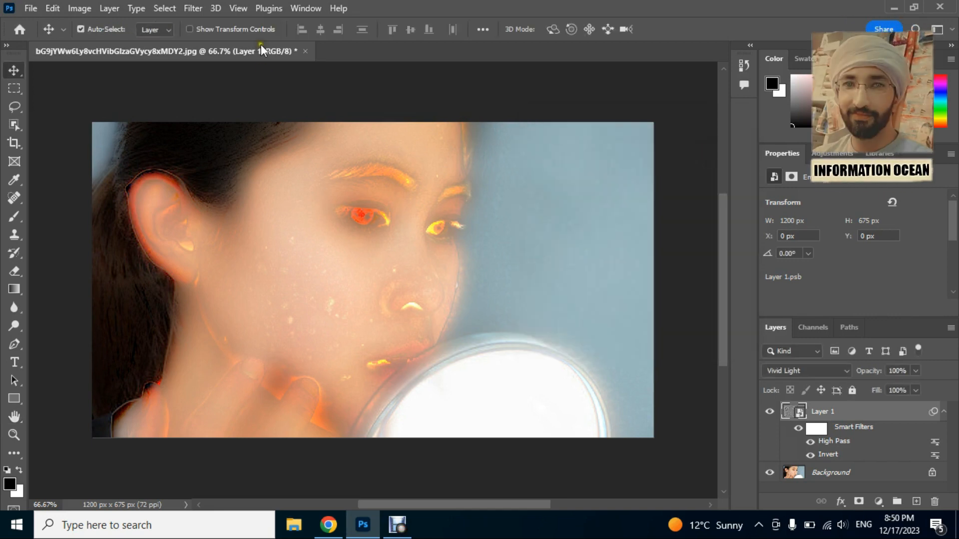
Apply a Gaussian Blur to Layer 1 with a radius of 2.7 pixels.
click(194, 10)
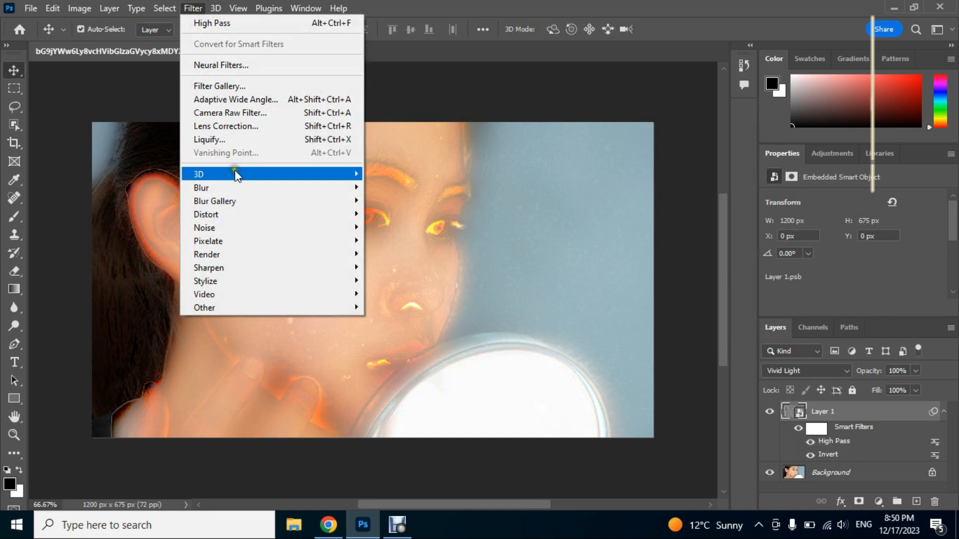
mouse_move(236, 187)
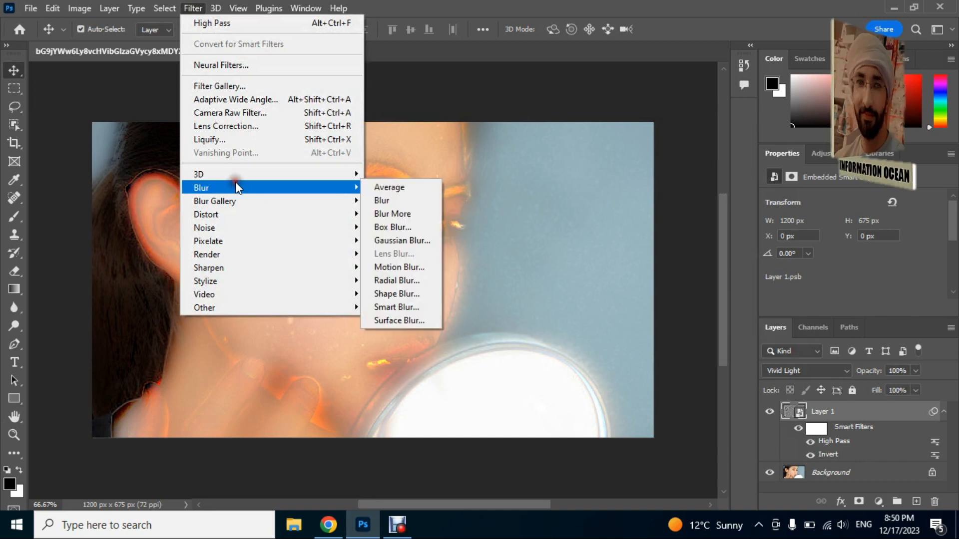
click(397, 241)
drag(405, 82, 459, 103)
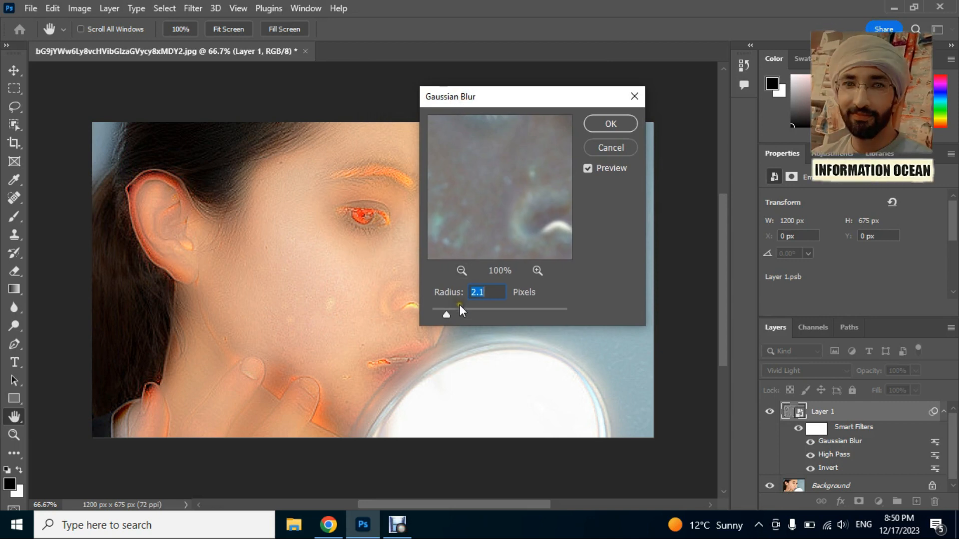
drag(450, 310, 458, 314)
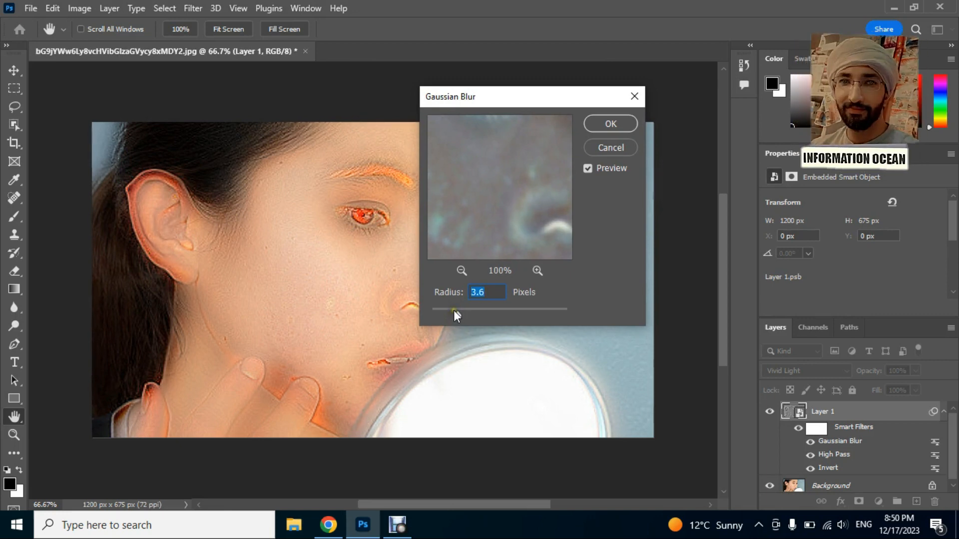
click(454, 311)
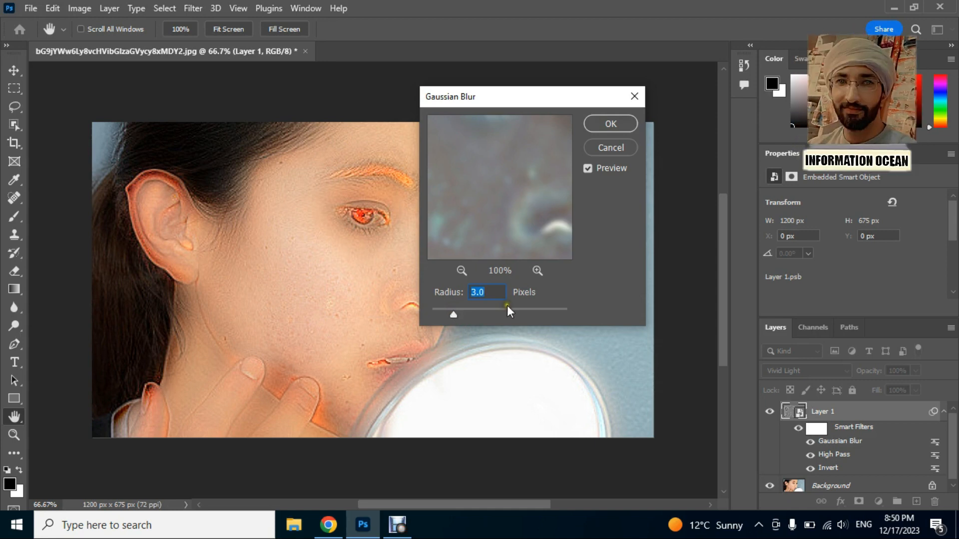
click(464, 312)
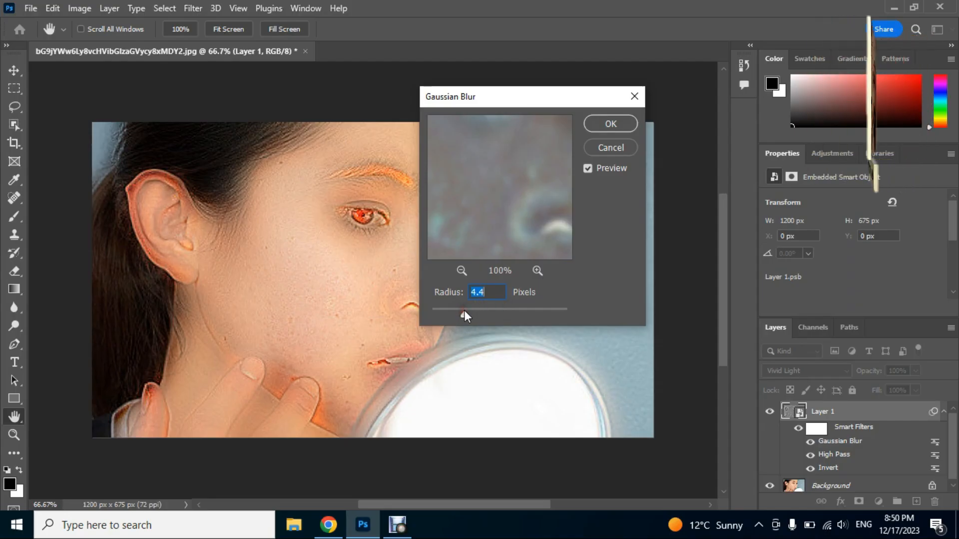
drag(458, 311, 451, 309)
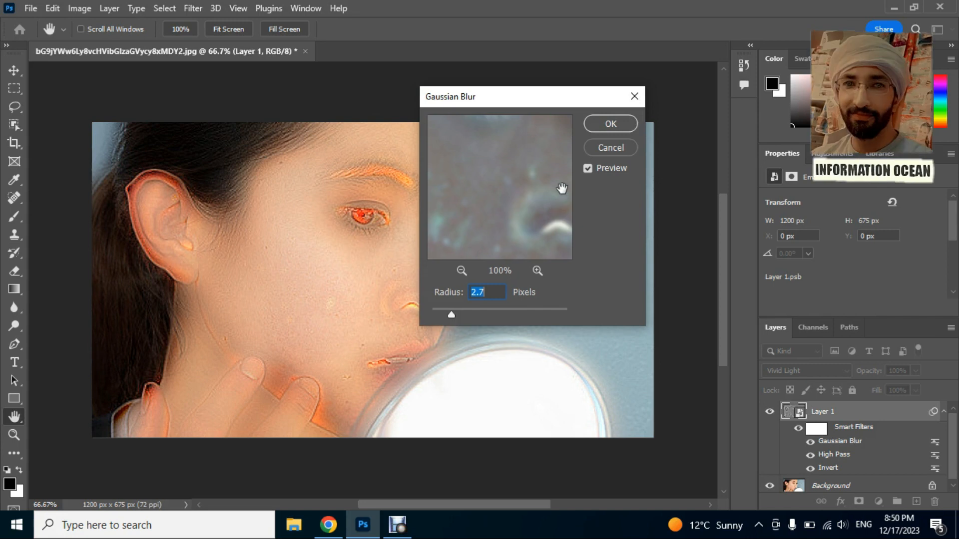
click(601, 124)
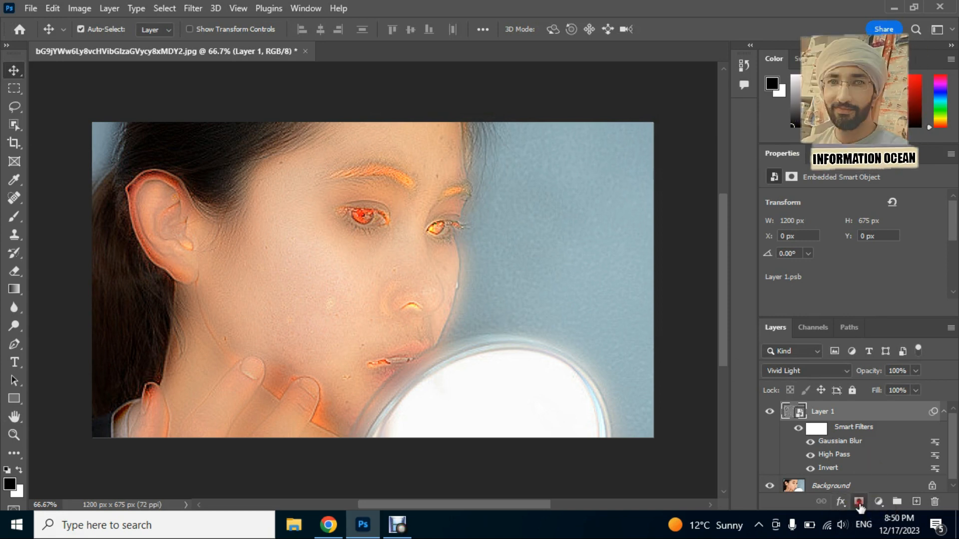
Add a layer mask to Layer 1 and invert it to black.
click(858, 502)
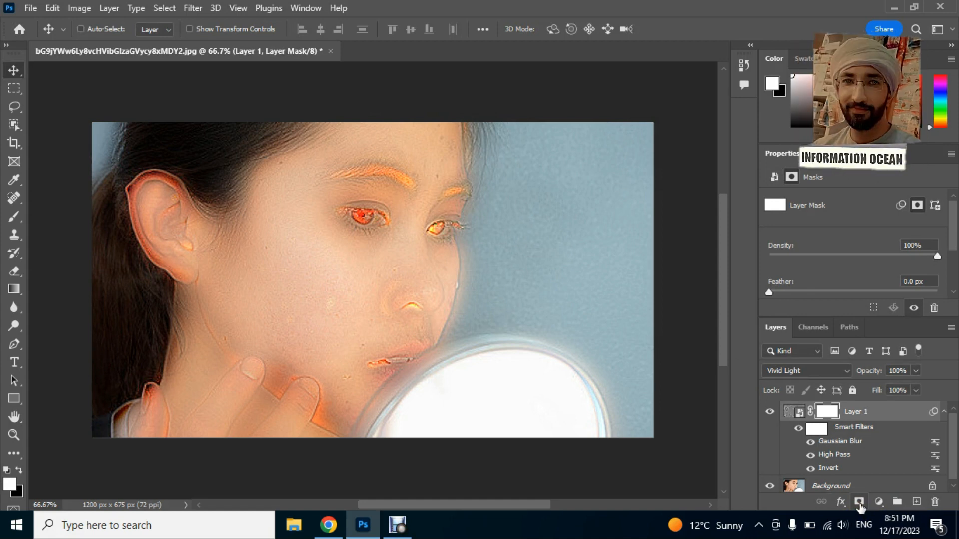
key(ctrl+i)
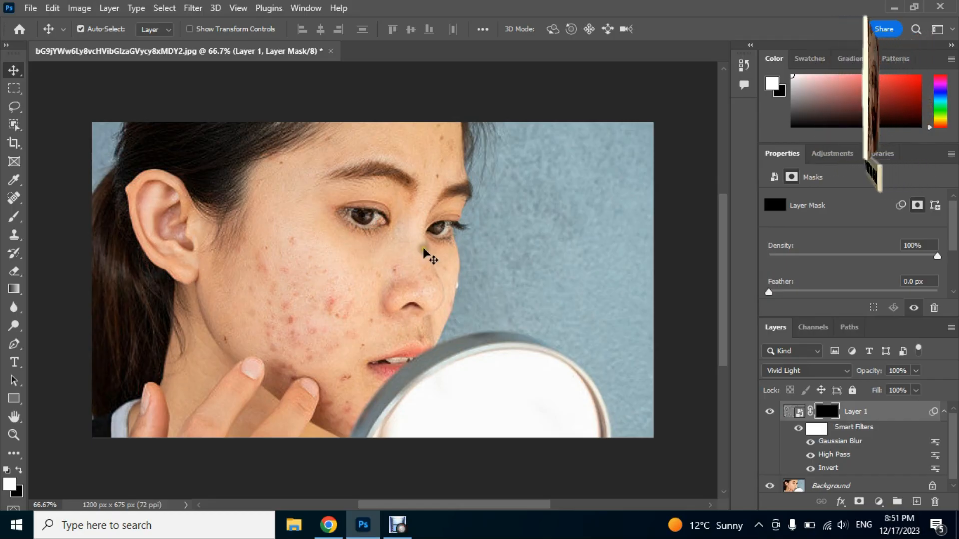
Paint white on Layer 1's mask with the size 50 Brush tool over the blemished skin of the cheek, nose, chin and forehead.
right_click(14, 216)
click(70, 233)
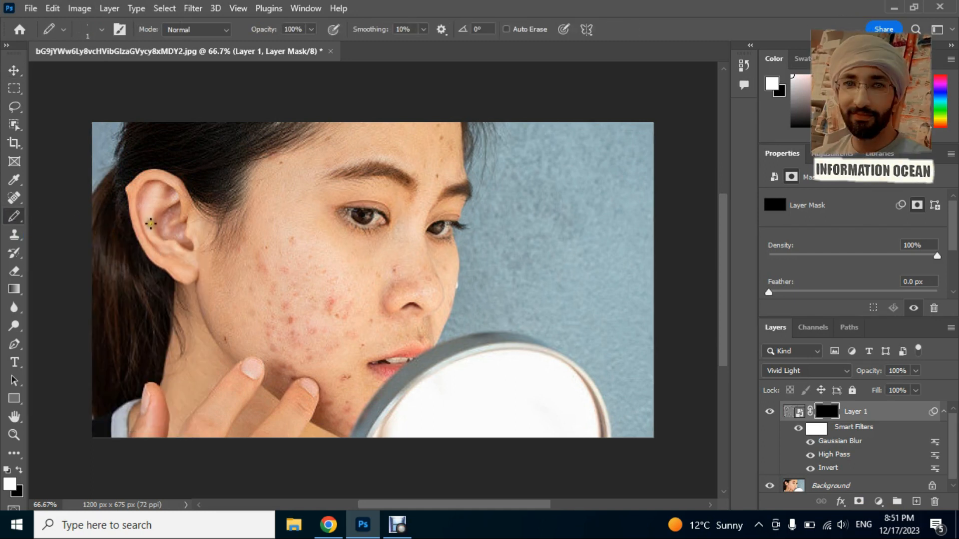
right_click(25, 218)
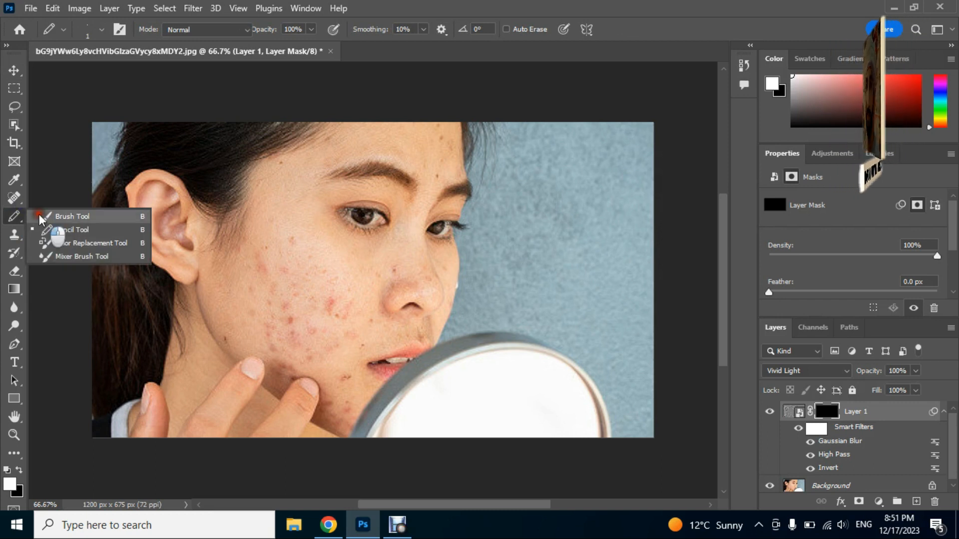
click(63, 218)
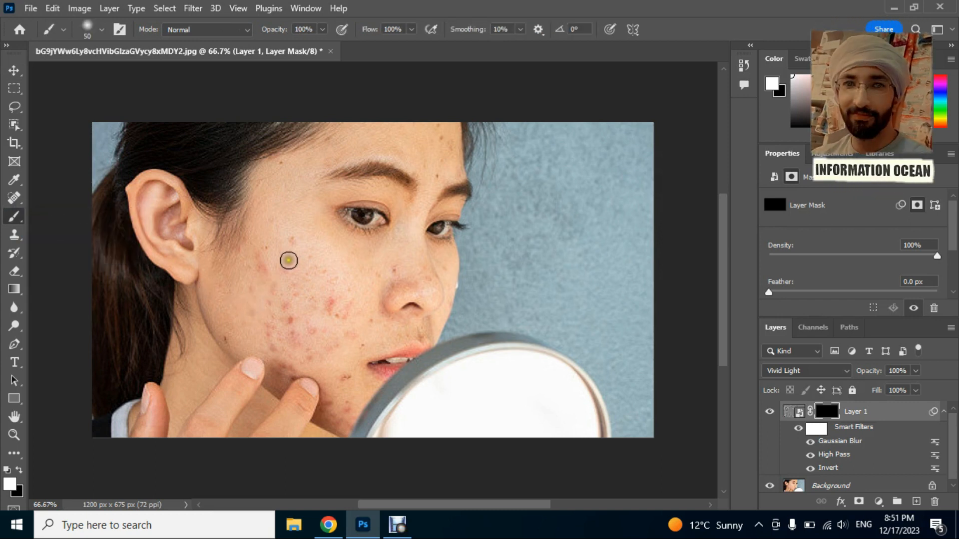
mouse_move(292, 239)
mouse_down()
mouse_move(263, 246)
mouse_move(254, 272)
mouse_move(264, 288)
mouse_move(264, 254)
mouse_move(276, 306)
mouse_move(282, 260)
mouse_move(282, 301)
mouse_move(294, 305)
mouse_move(303, 252)
mouse_move(331, 322)
mouse_move(333, 271)
mouse_move(346, 320)
mouse_move(369, 344)
mouse_move(367, 314)
mouse_move(366, 340)
mouse_move(378, 320)
mouse_move(374, 335)
mouse_move(401, 335)
mouse_move(374, 337)
mouse_move(418, 330)
mouse_move(362, 345)
mouse_move(398, 272)
mouse_move(393, 281)
mouse_move(434, 290)
mouse_move(414, 254)
mouse_move(435, 166)
mouse_move(433, 185)
mouse_move(442, 170)
mouse_move(432, 178)
mouse_move(435, 131)
mouse_move(442, 153)
mouse_up()
mouse_move(284, 330)
mouse_down()
mouse_move(304, 327)
mouse_move(332, 349)
mouse_move(326, 332)
mouse_move(312, 359)
mouse_move(292, 363)
mouse_move(284, 388)
mouse_move(270, 339)
mouse_move(276, 346)
mouse_move(243, 294)
mouse_move(249, 322)
mouse_move(236, 310)
mouse_move(255, 358)
mouse_up()
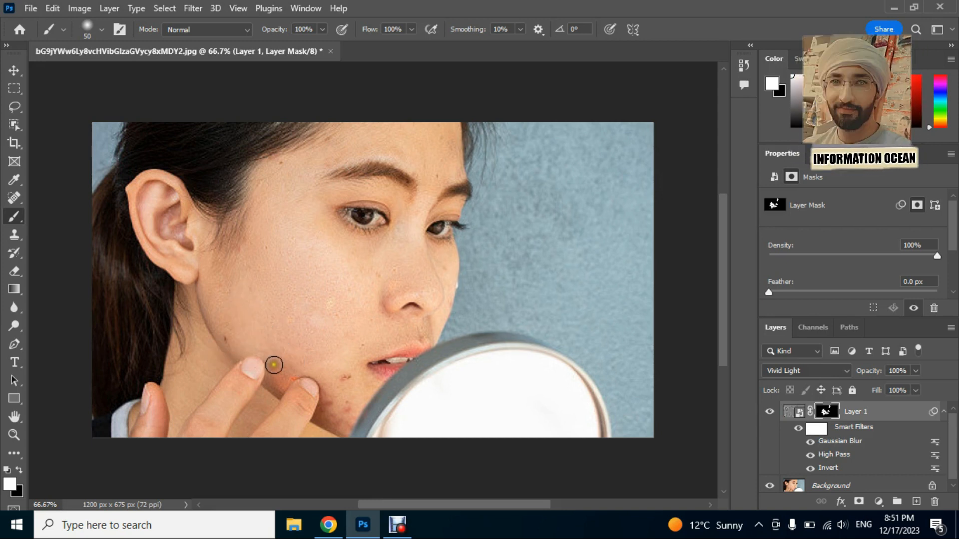
mouse_move(344, 386)
mouse_down()
mouse_move(353, 381)
mouse_move(334, 394)
mouse_move(333, 410)
mouse_move(344, 428)
mouse_move(345, 408)
mouse_move(345, 428)
mouse_move(449, 259)
mouse_move(438, 263)
mouse_move(443, 272)
mouse_move(366, 274)
mouse_move(378, 272)
mouse_move(338, 242)
mouse_move(332, 246)
mouse_move(391, 251)
mouse_move(324, 261)
mouse_up()
drag(299, 198, 252, 292)
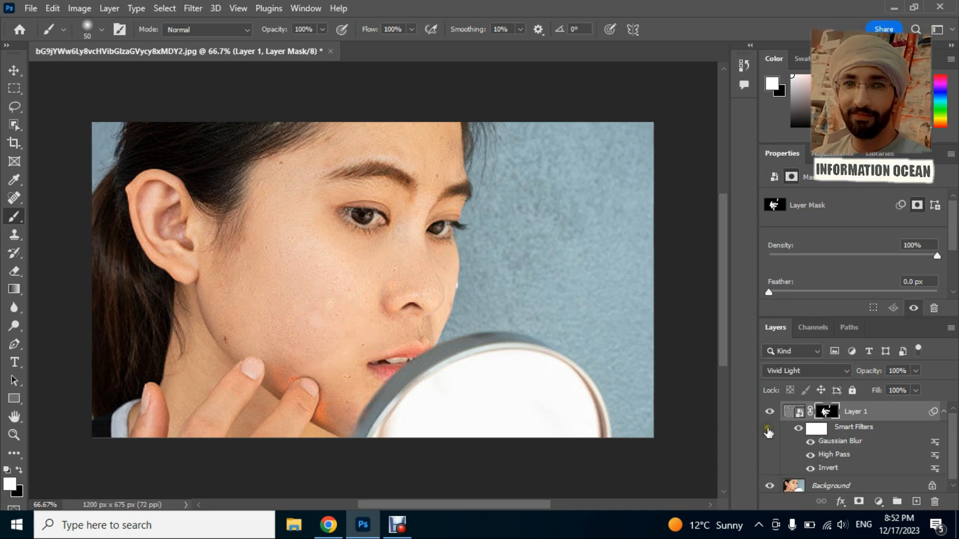
Toggle Layer 1's visibility repeatedly to compare the face before and after the retouch.
click(771, 414)
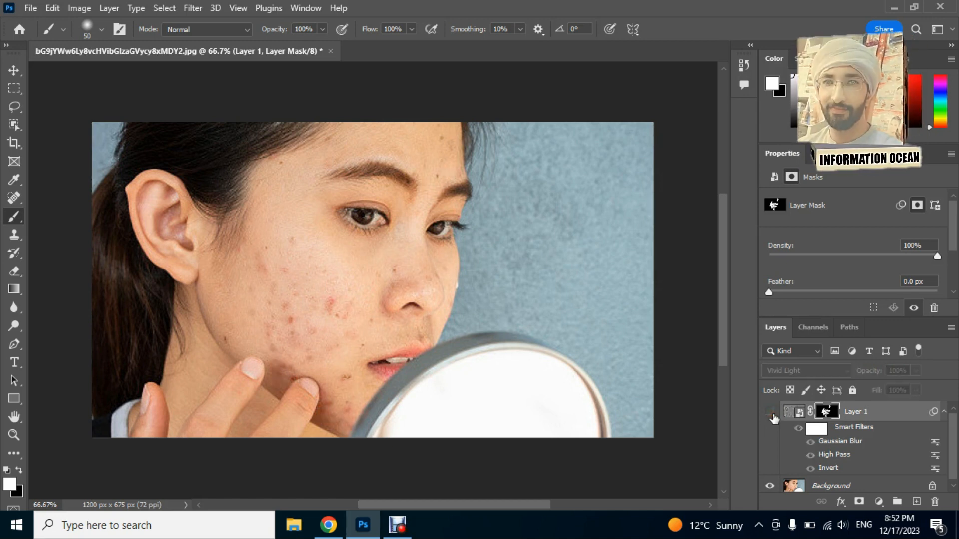
click(771, 413)
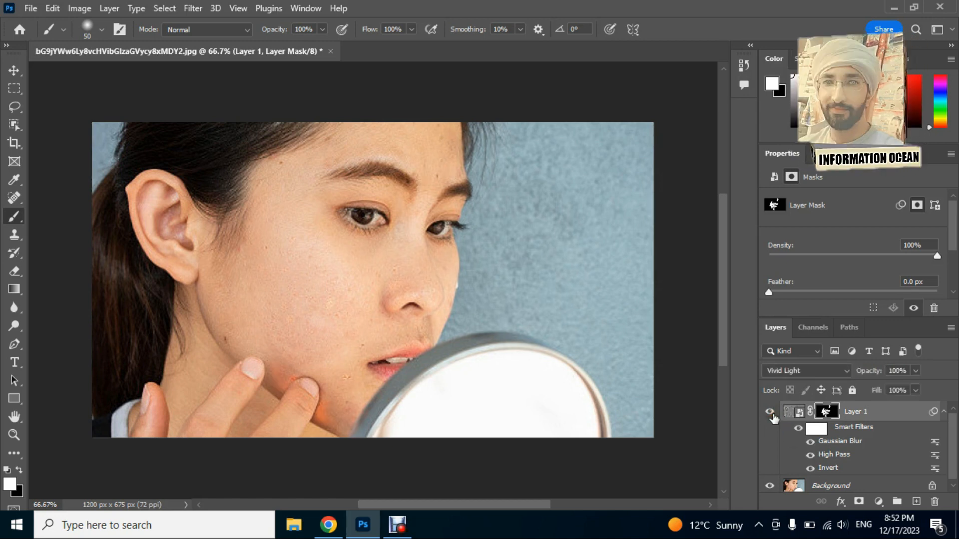
click(771, 414)
click(771, 414)
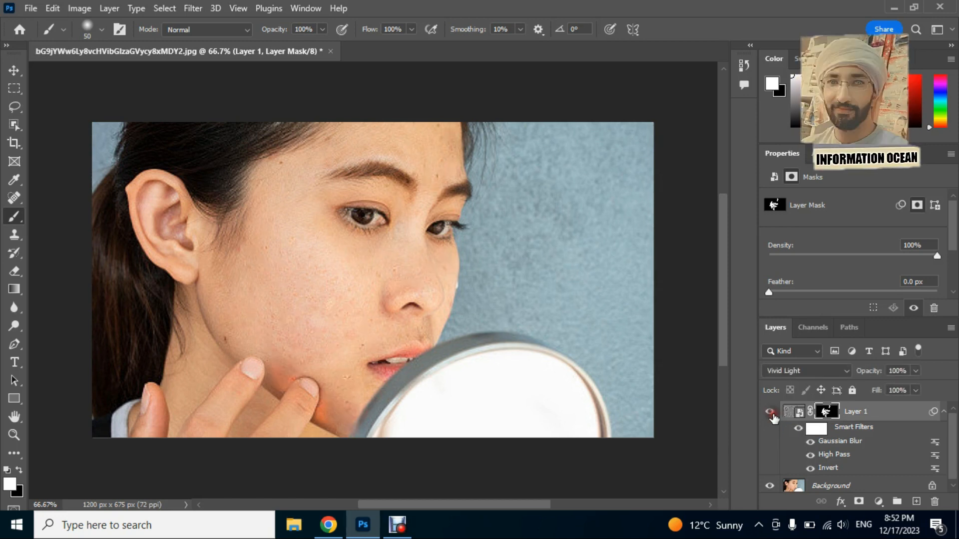
click(771, 414)
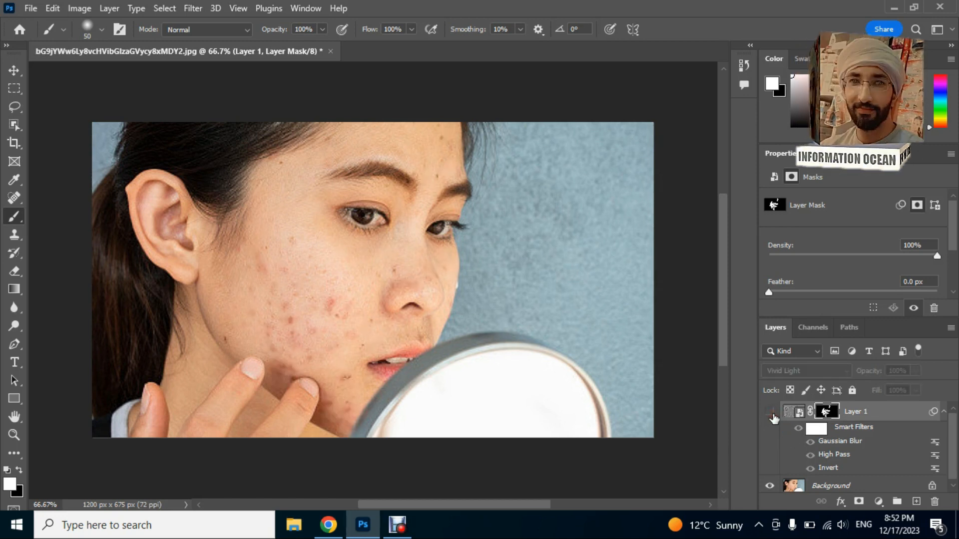
click(771, 414)
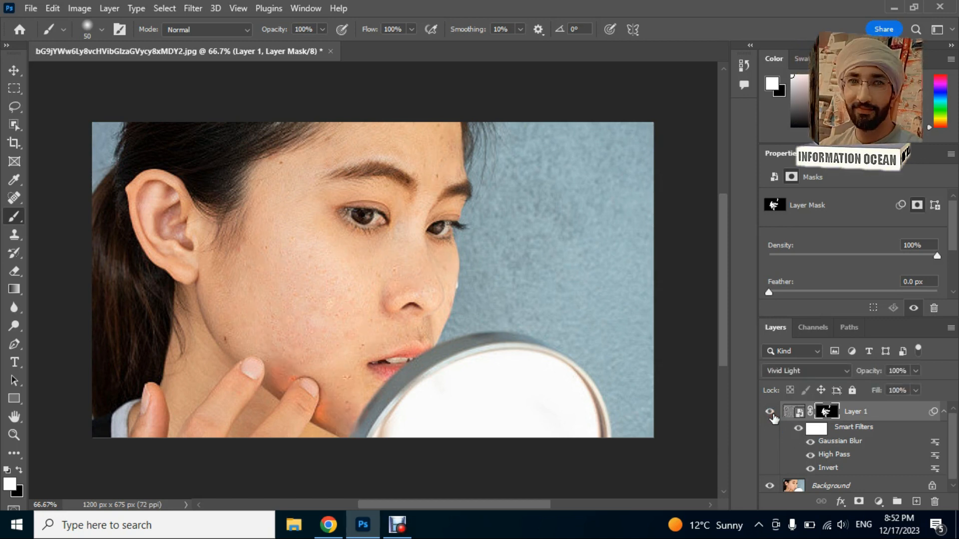
click(771, 413)
click(770, 413)
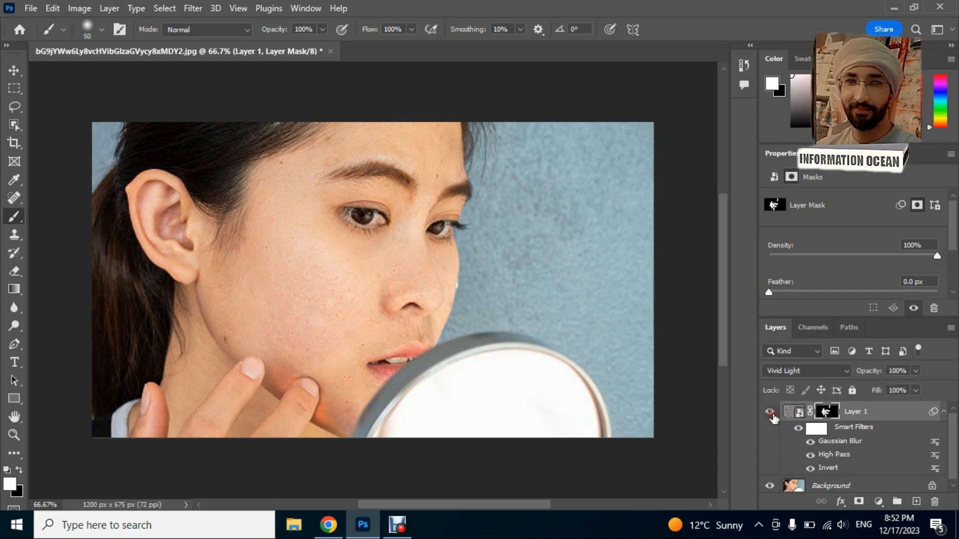
click(771, 413)
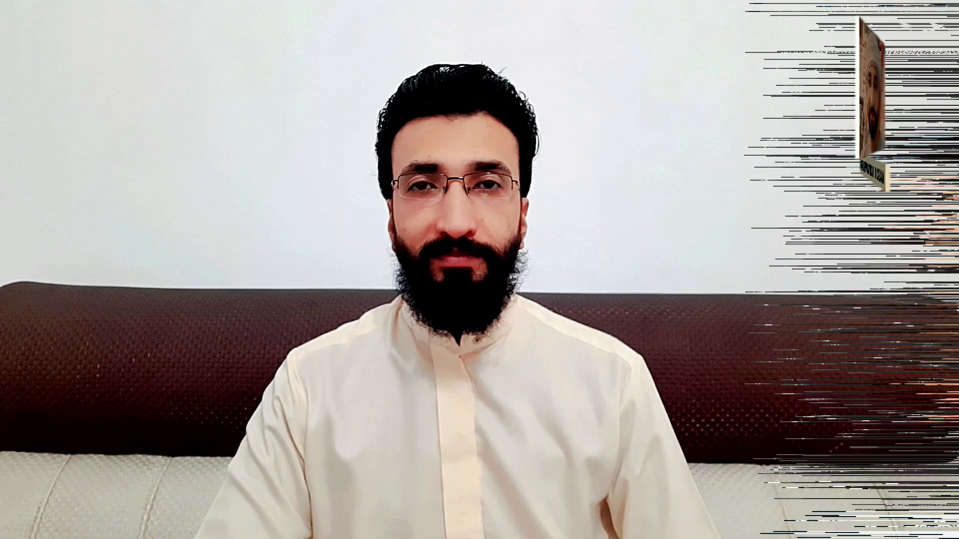